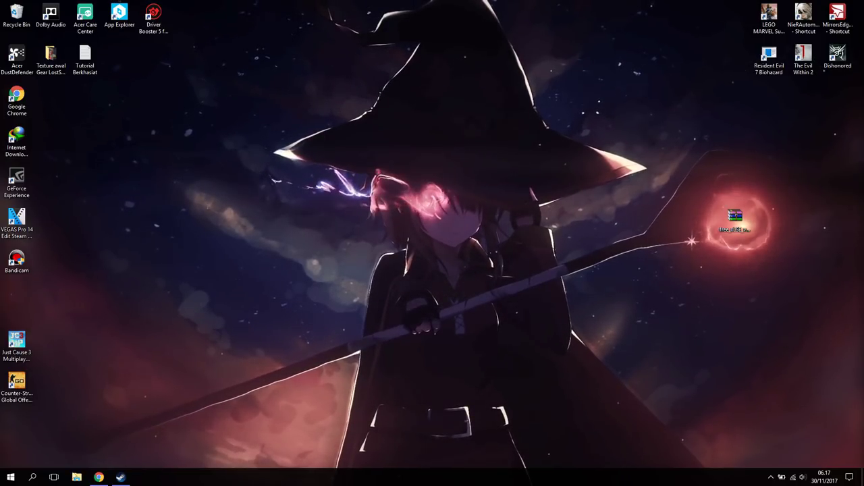
- In Chrome, open the Low Specs Experience V6 Free result, look over its download section, and put the browser away
click(99, 477)
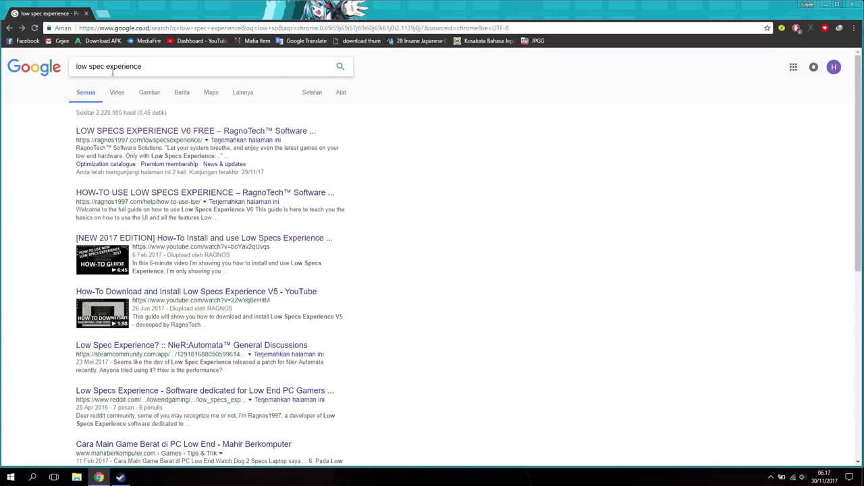
click(186, 132)
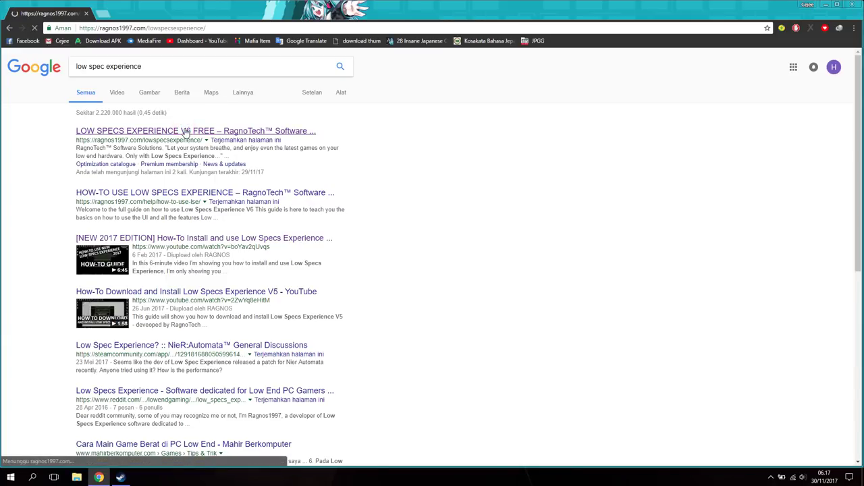
scroll(289, 227, down, 7)
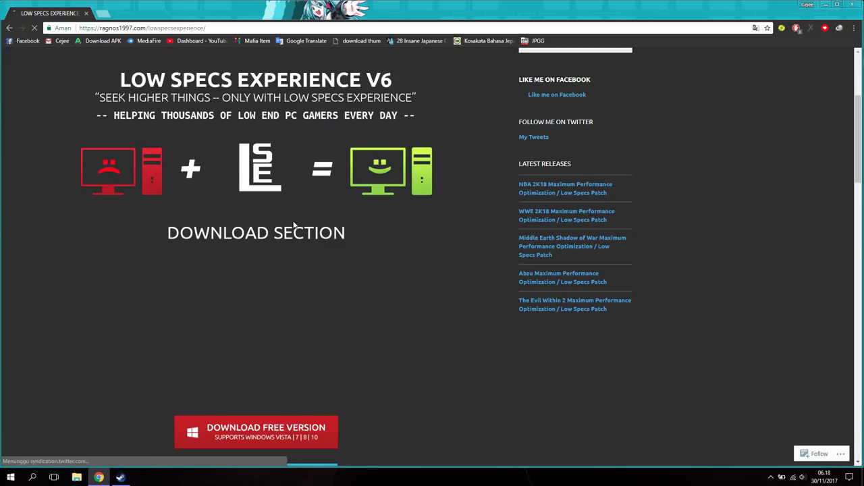
scroll(293, 221, down, 3)
scroll(293, 221, up, 10)
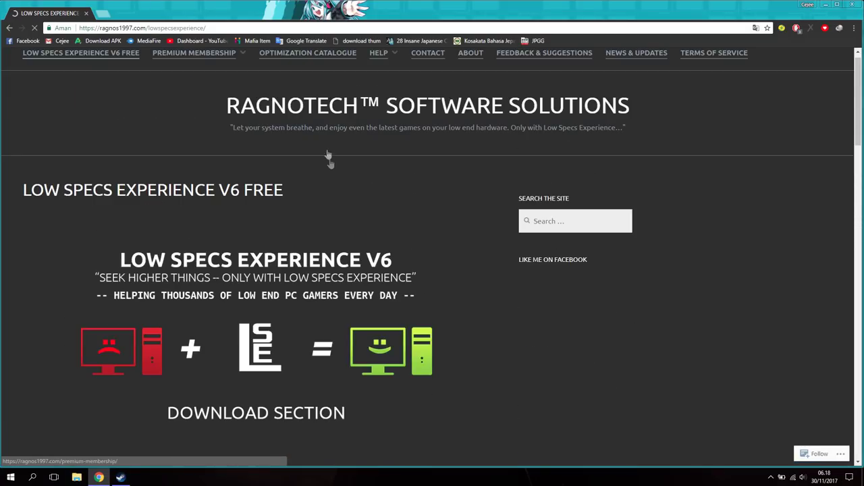
scroll(793, 88, down, 7)
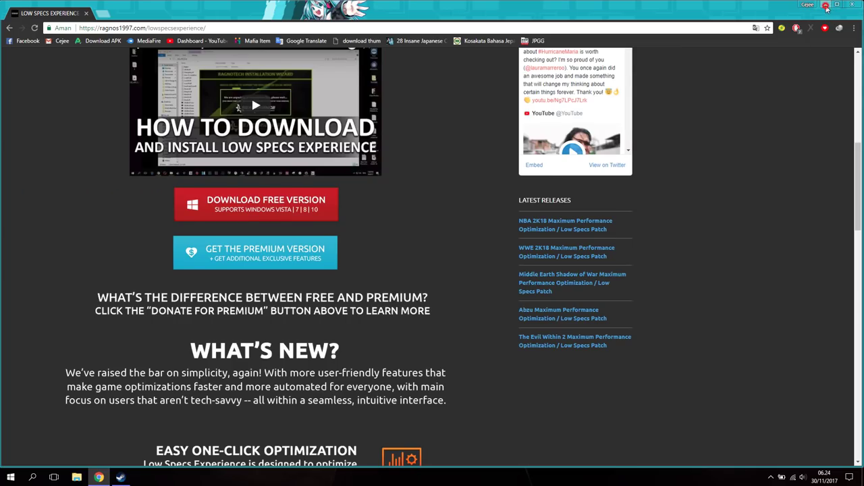
click(826, 5)
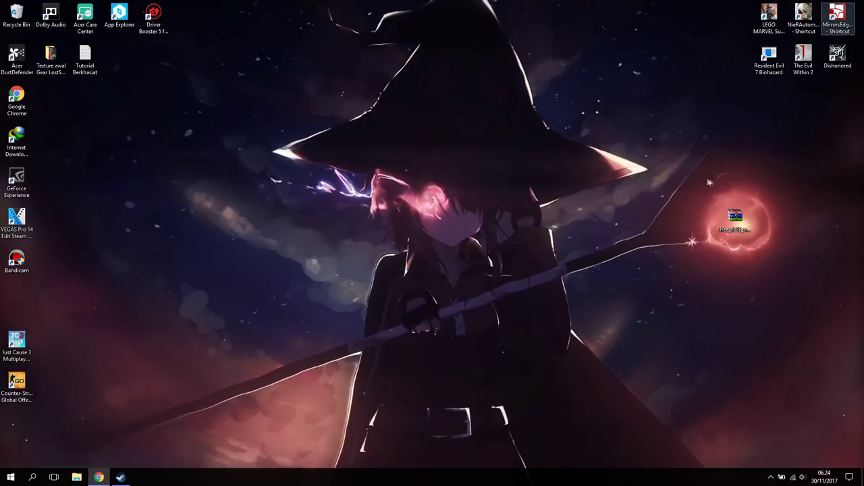
- Run Setup_Free.exe from the free_xLSE_v614beta.rar archive on the desktop, agree to proceed, and minimize the archive window
click(780, 313)
double_click(734, 217)
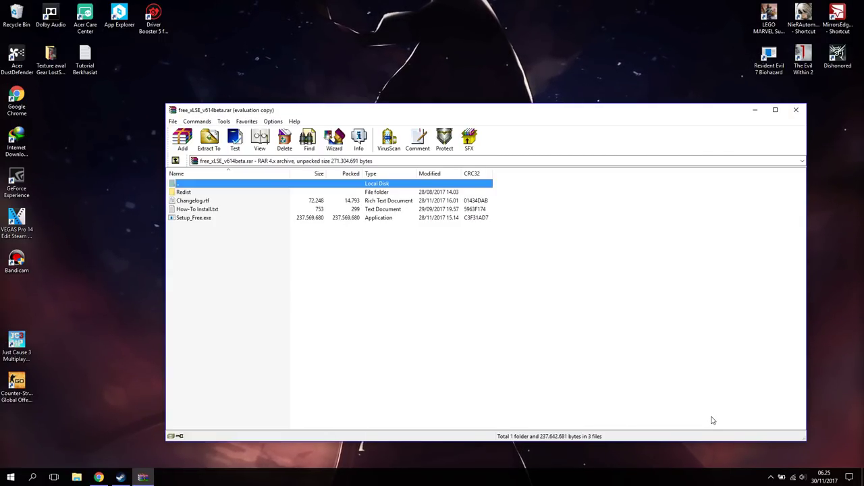
double_click(287, 218)
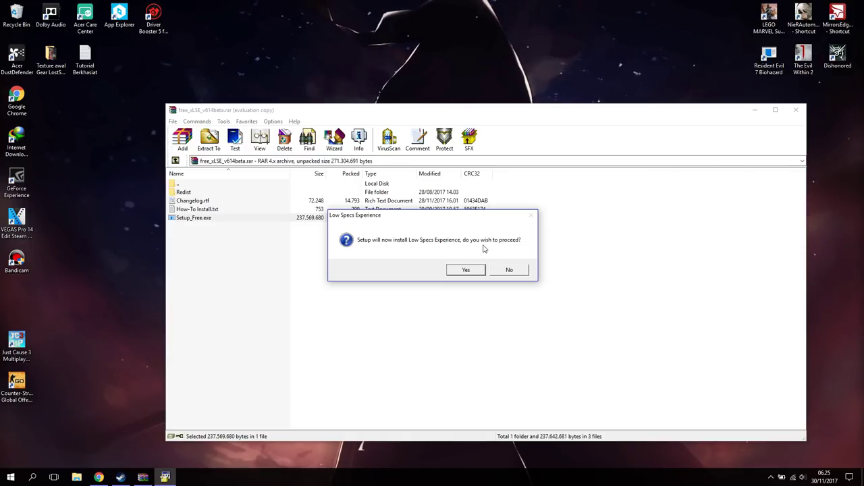
click(466, 270)
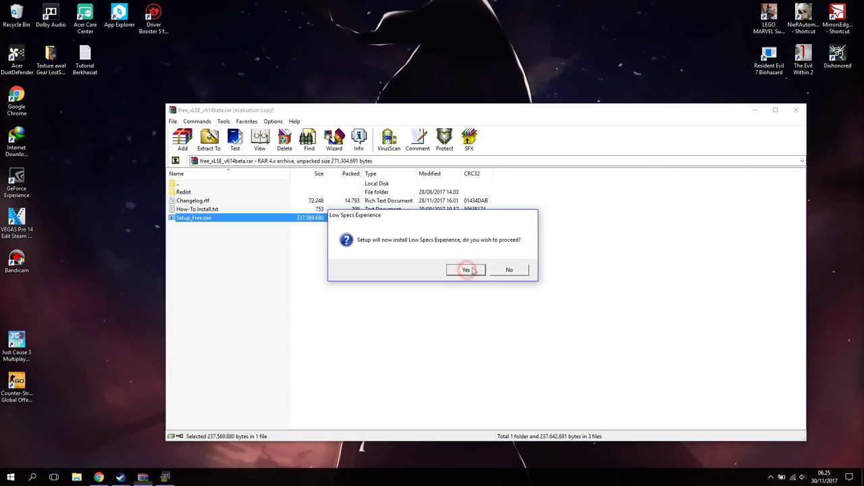
click(754, 111)
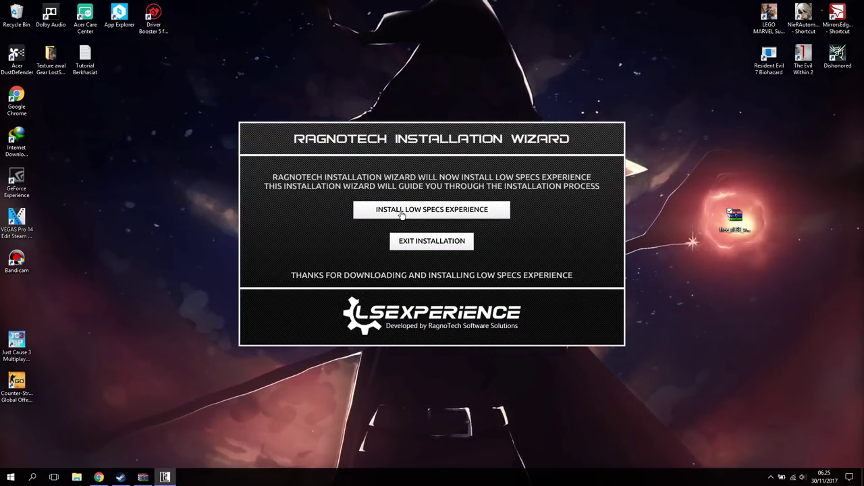
- Install Low Specs Experience through the RagnoTech wizard, accepting the license agreement and keeping the desktop shortcut option
click(402, 212)
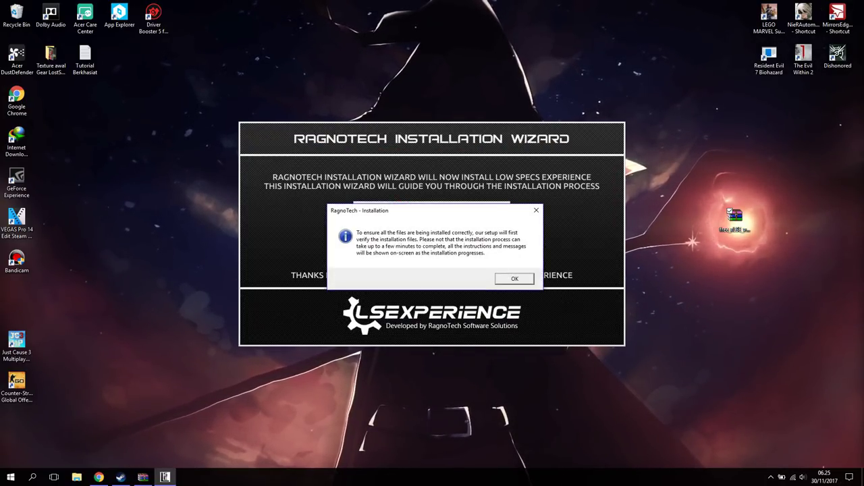
click(522, 283)
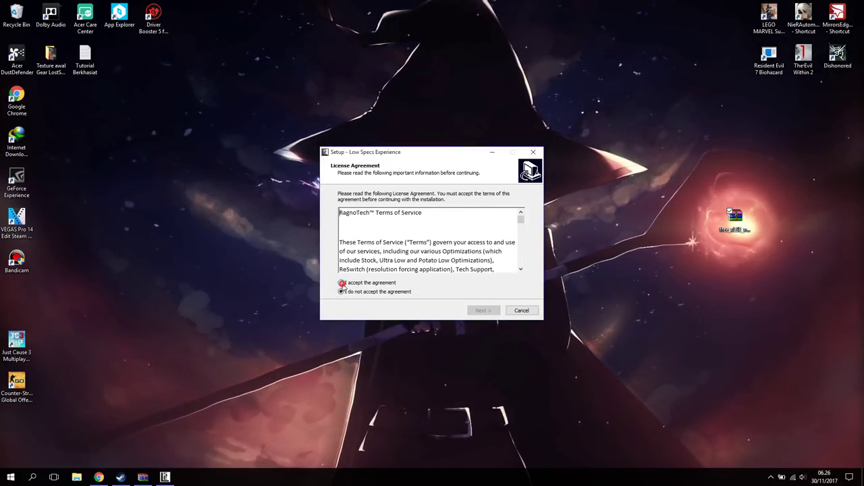
click(342, 283)
click(477, 311)
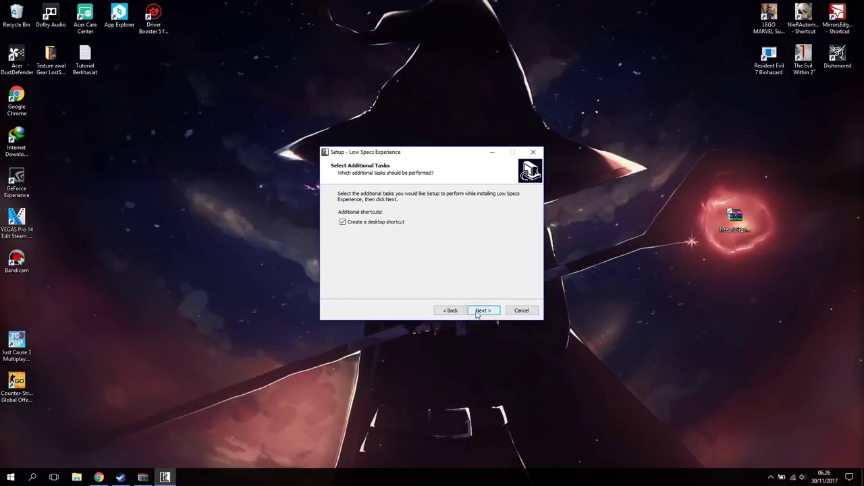
click(482, 310)
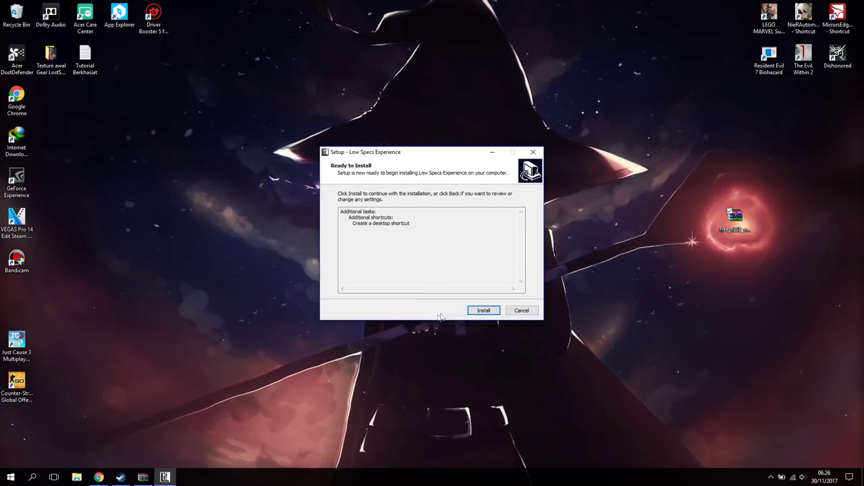
click(446, 311)
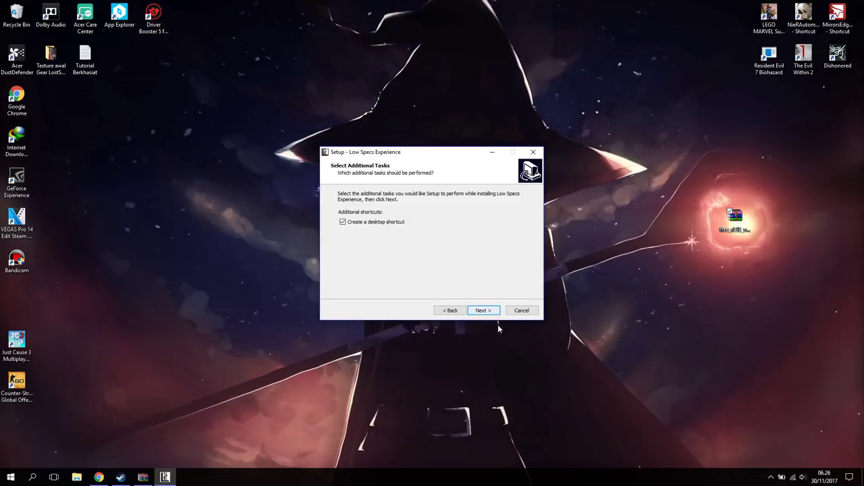
click(484, 310)
click(487, 310)
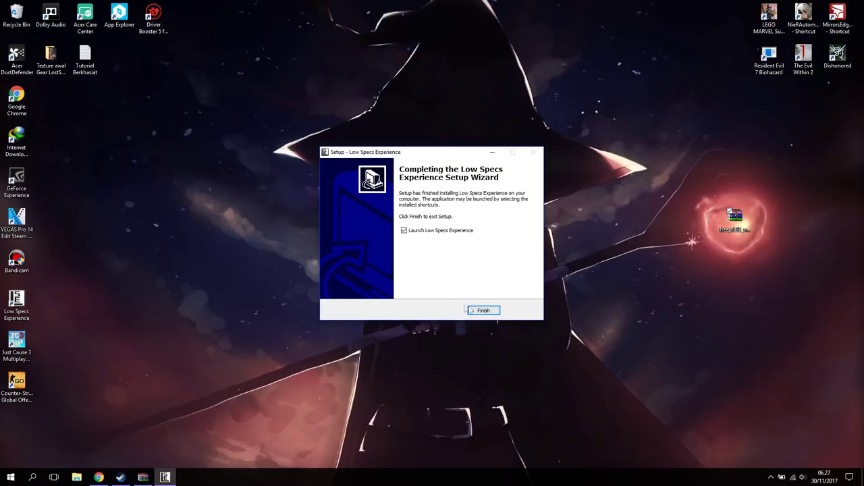
- Finish the Low Specs Experience setup with the option to launch the program kept enabled
click(405, 230)
click(405, 230)
click(484, 313)
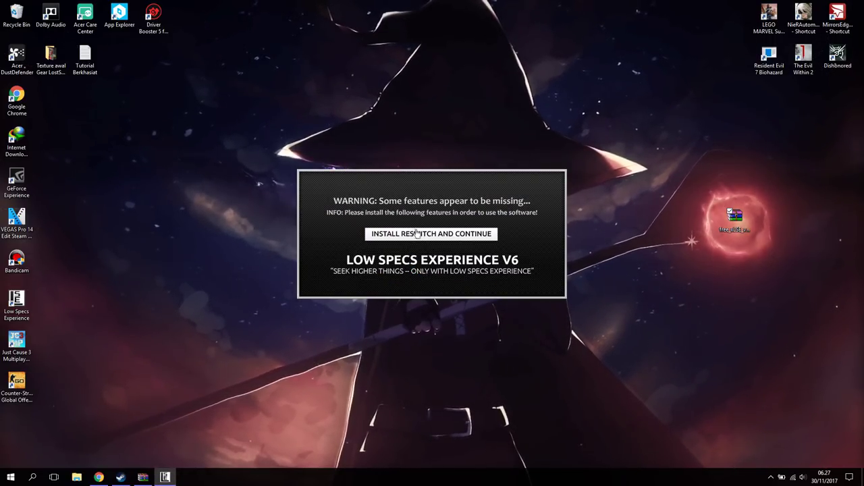
- Install the missing RagnoTech ReSwitch feature, accepting its license agreement and keeping the desktop shortcut option
click(420, 239)
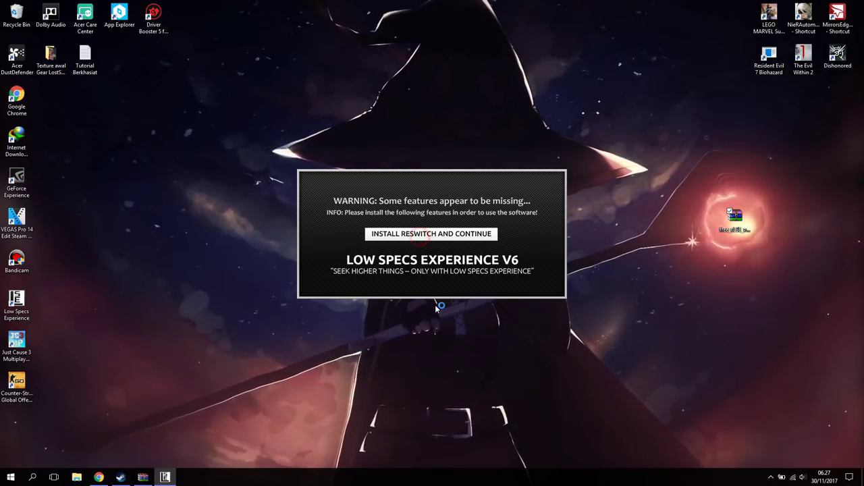
click(511, 272)
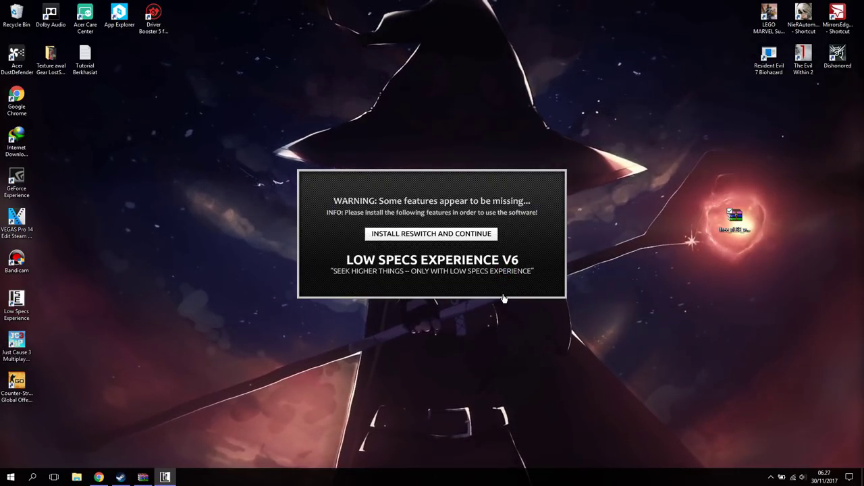
click(467, 308)
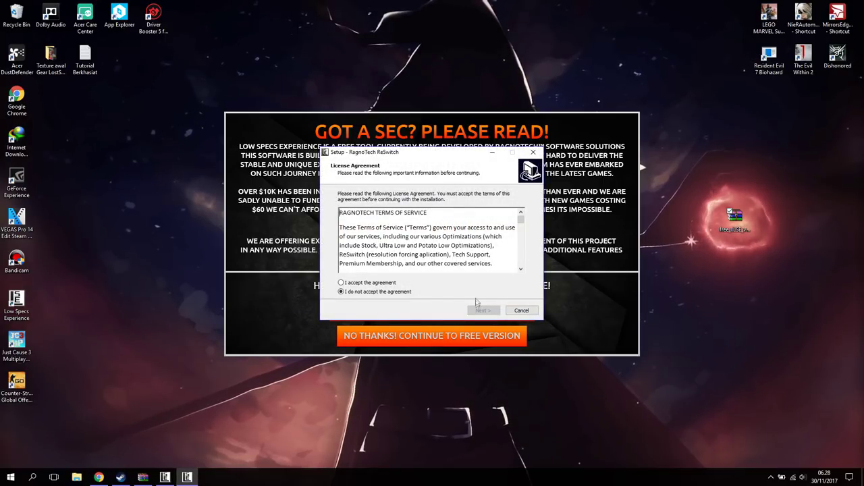
click(374, 283)
click(483, 311)
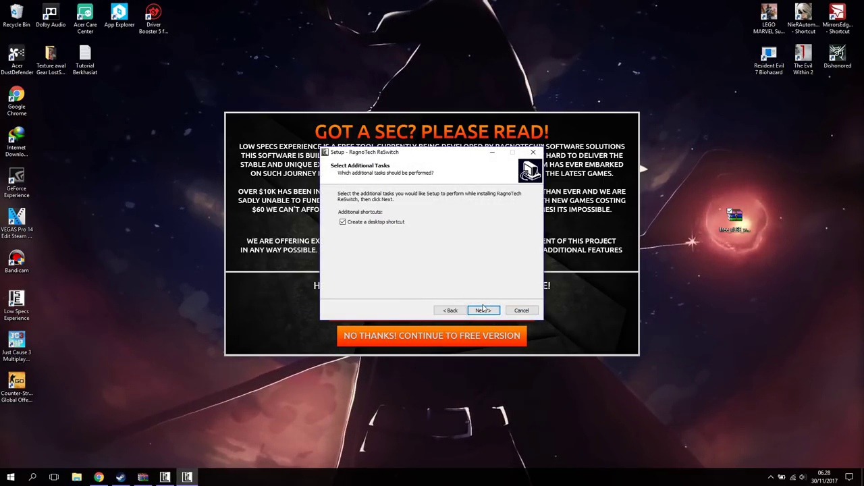
click(484, 310)
click(484, 310)
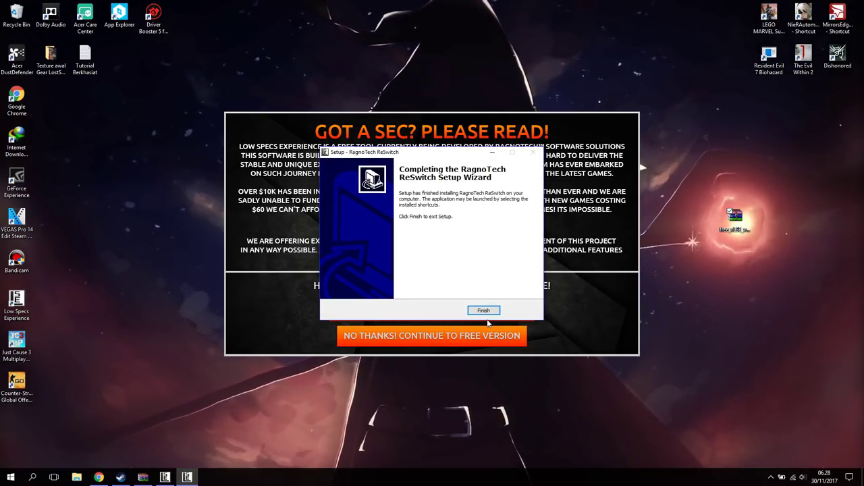
click(484, 311)
- Decline the premium membership offer, start the free version of Low Specs Experience, and close the G2A advertising page
click(444, 338)
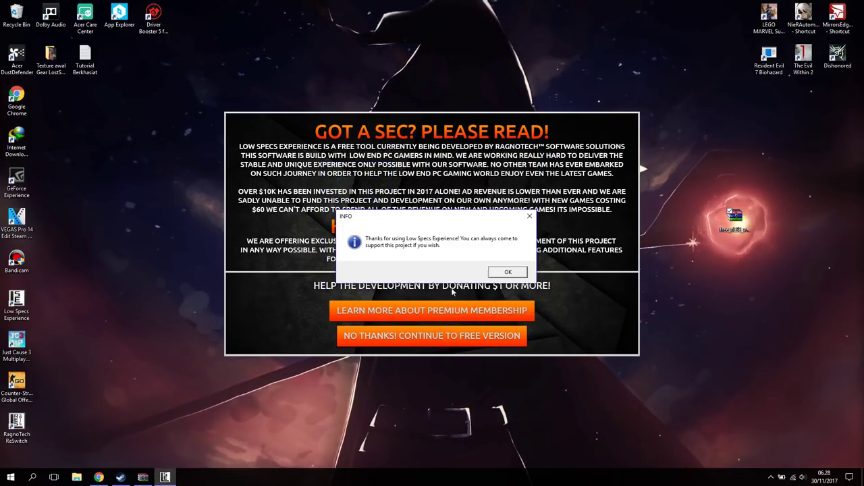
click(507, 272)
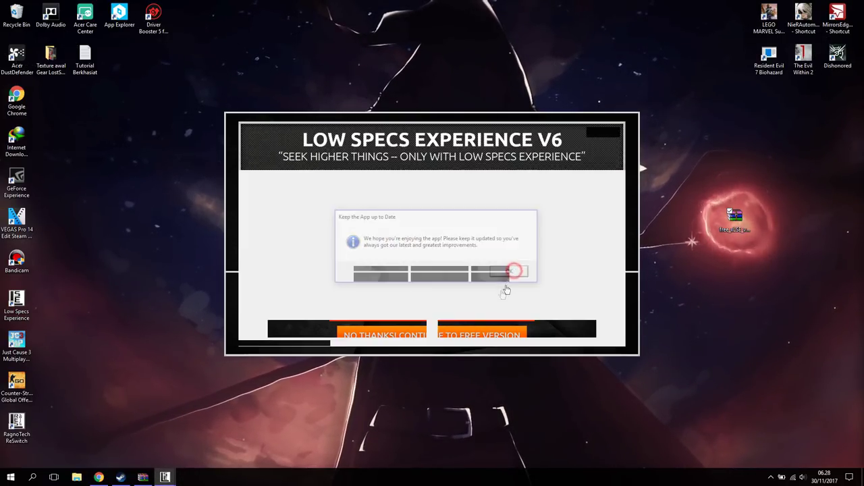
click(509, 289)
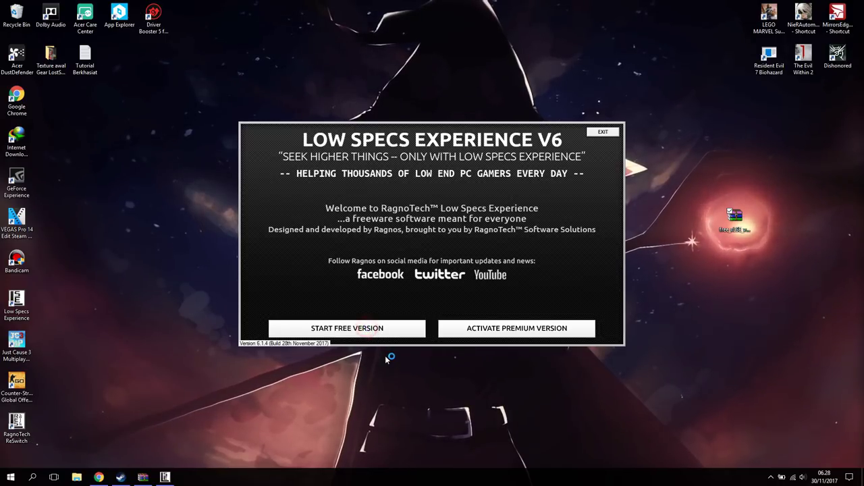
click(368, 328)
click(456, 279)
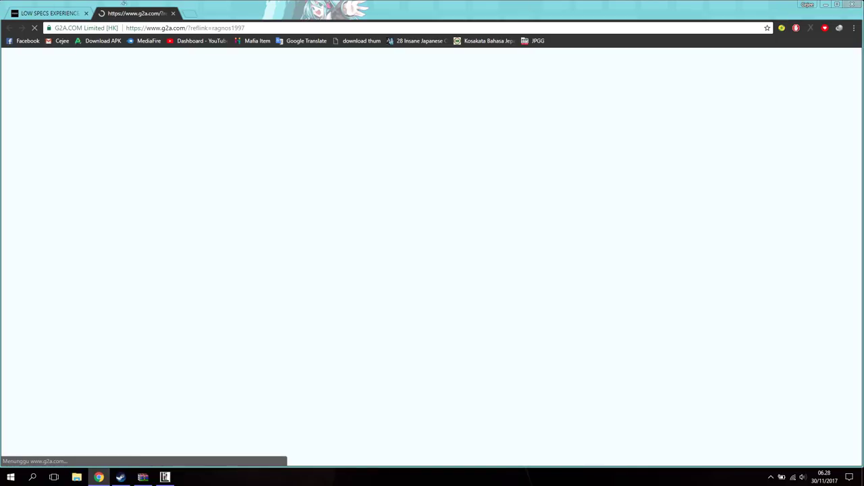
click(852, 5)
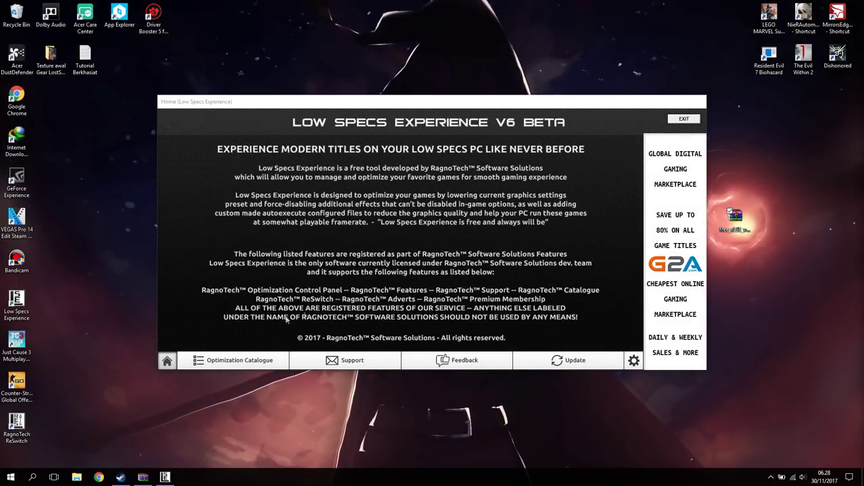
- Load the NieR Automata optimization from the Optimization Catalogue and acknowledge the notice about extracting it into the game folder
click(243, 365)
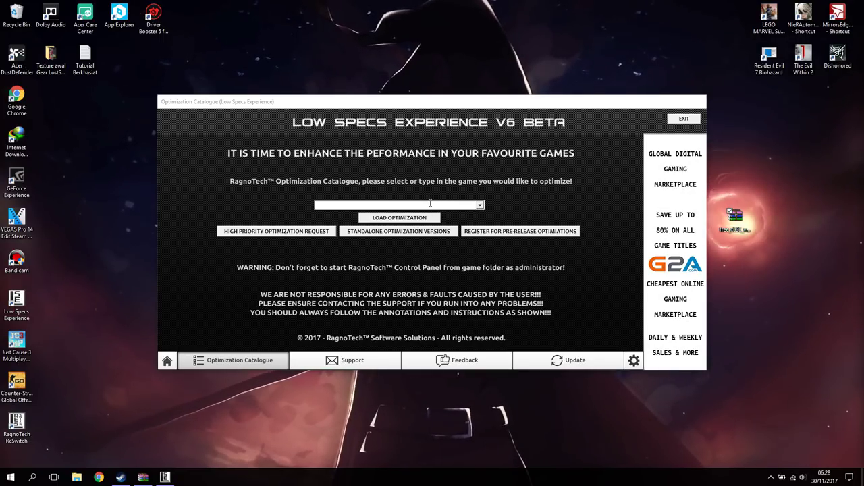
click(430, 204)
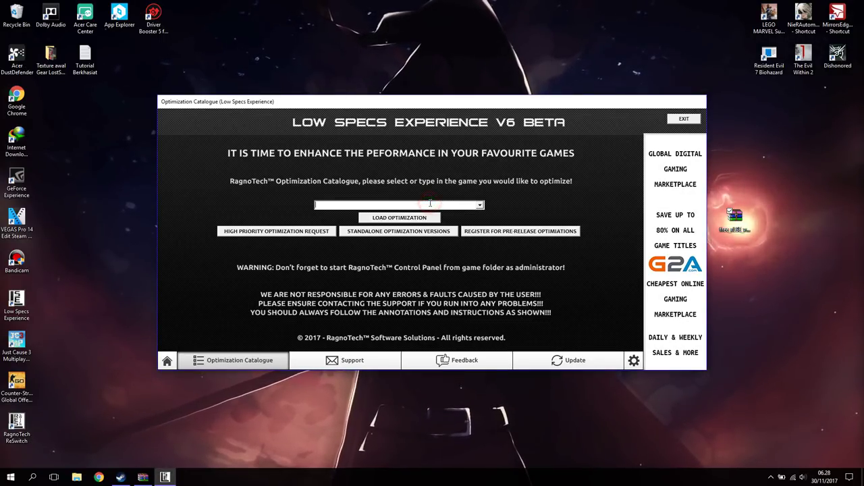
click(479, 204)
scroll(406, 253, down, 5)
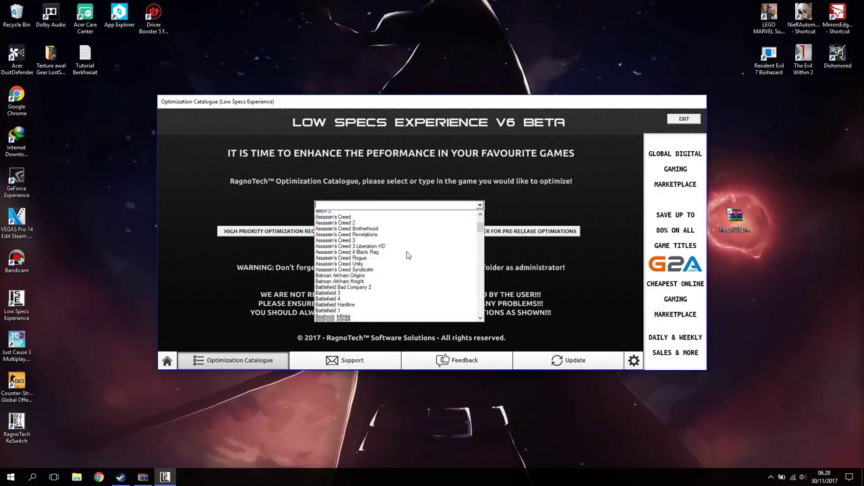
scroll(405, 253, down, 2)
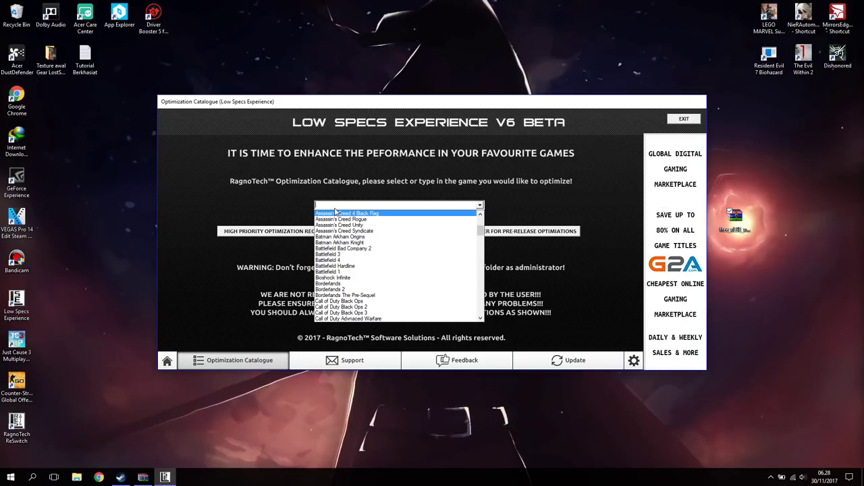
text(nier)
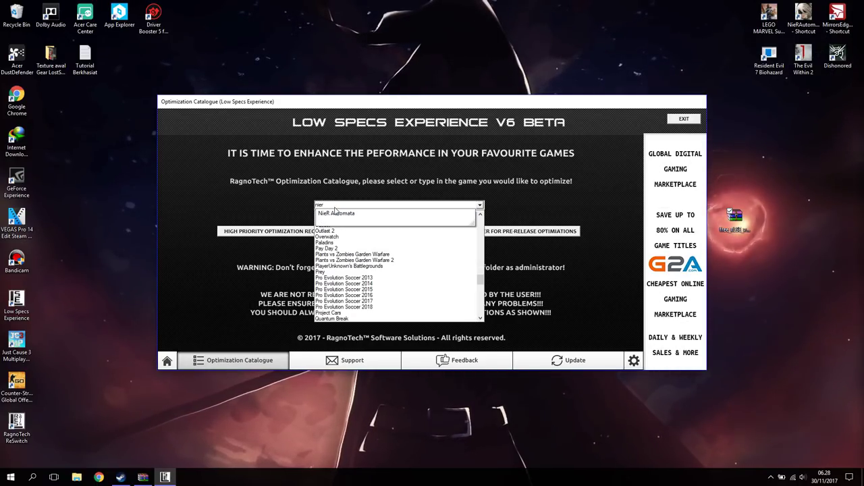
click(400, 216)
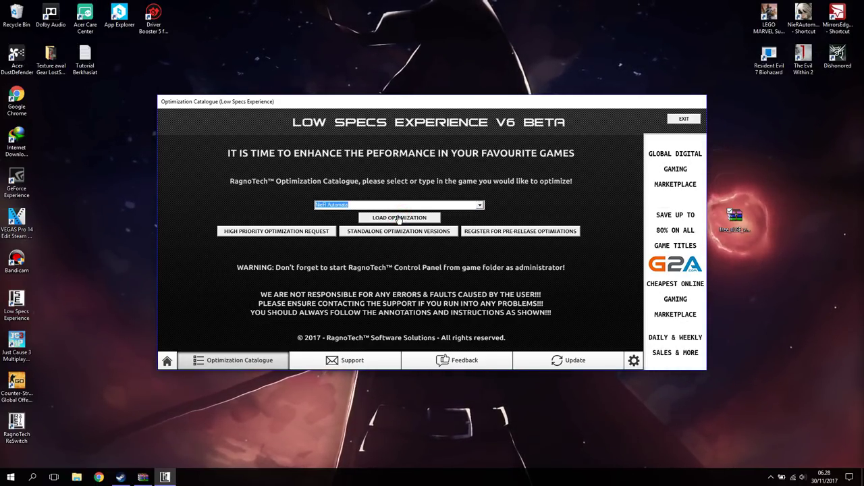
click(399, 218)
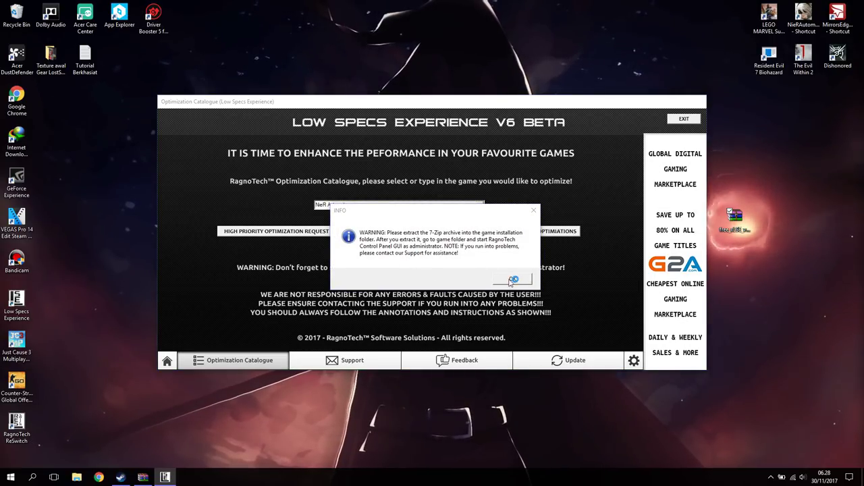
click(509, 278)
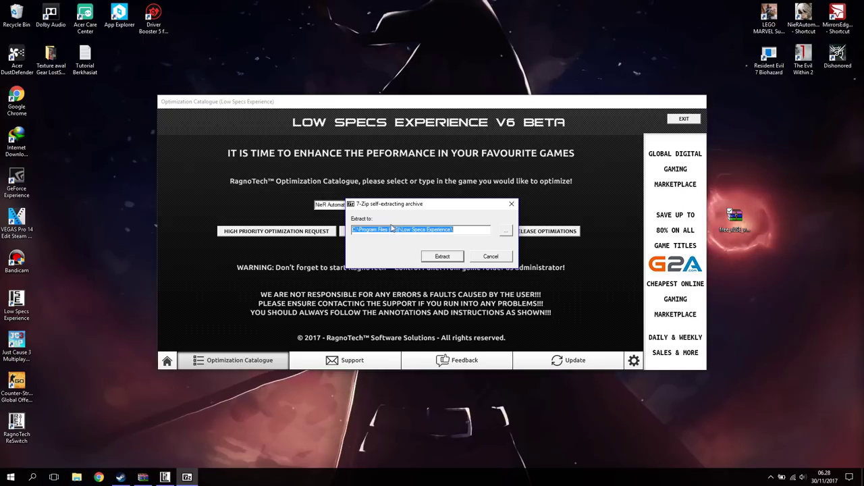
- Extract the optimization into the NieRAutomata folder under D:\Game\NieR_Automata_Day_One_Edition, replacing all existing files
click(506, 233)
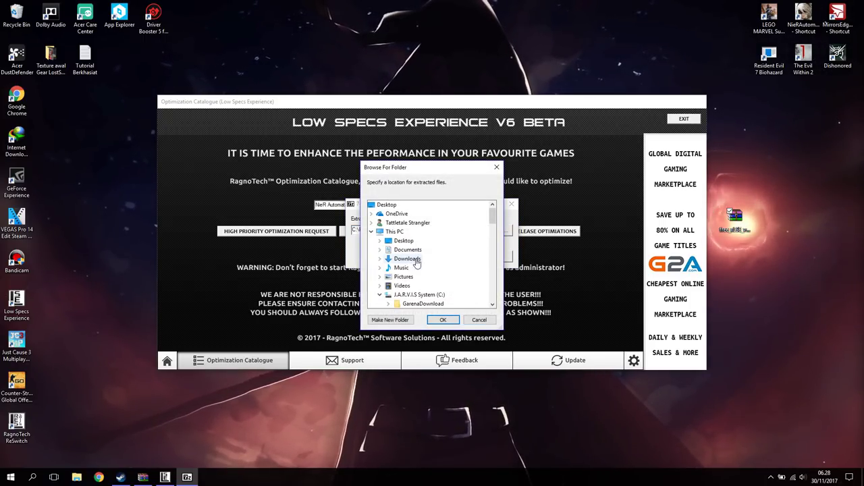
scroll(459, 283, down, 10)
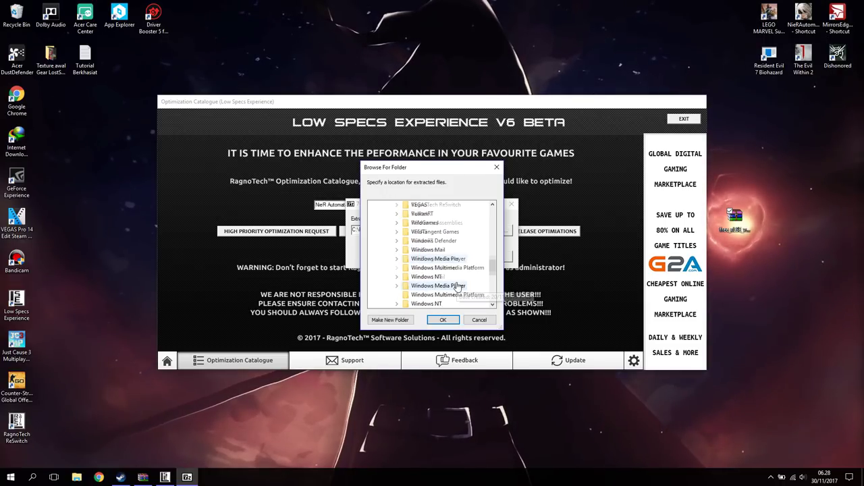
scroll(462, 301, down, 15)
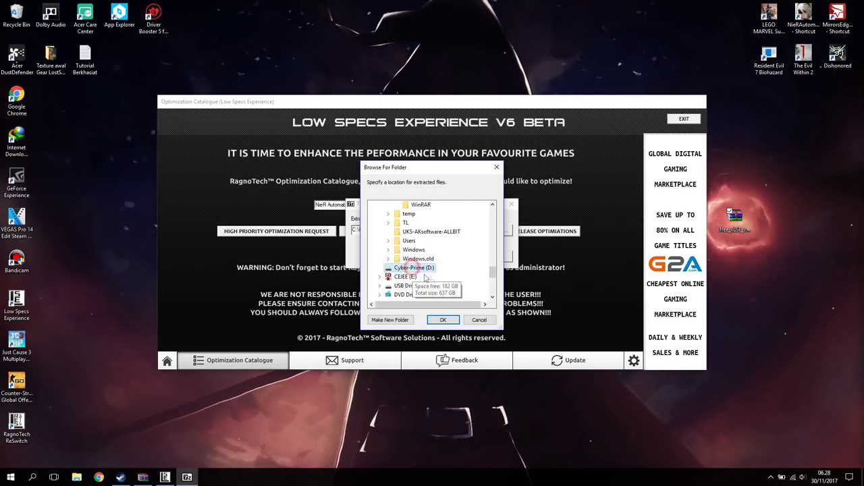
double_click(410, 286)
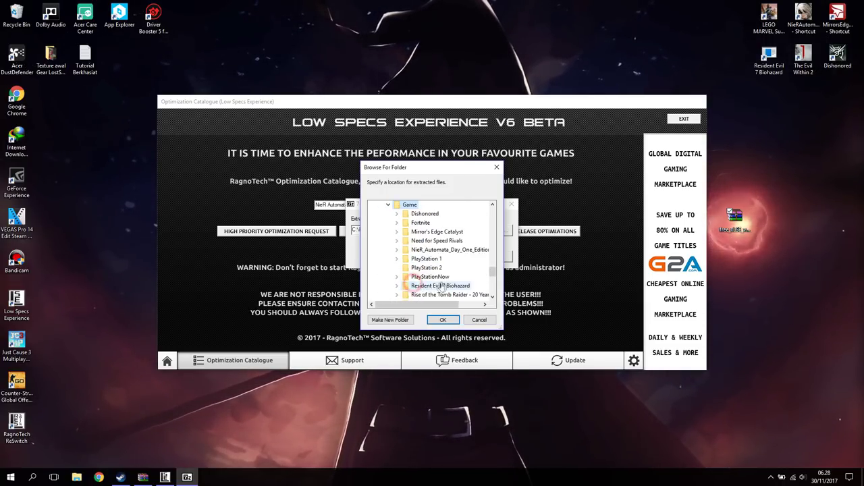
scroll(481, 269, down, 2)
scroll(481, 268, up, 2)
double_click(444, 249)
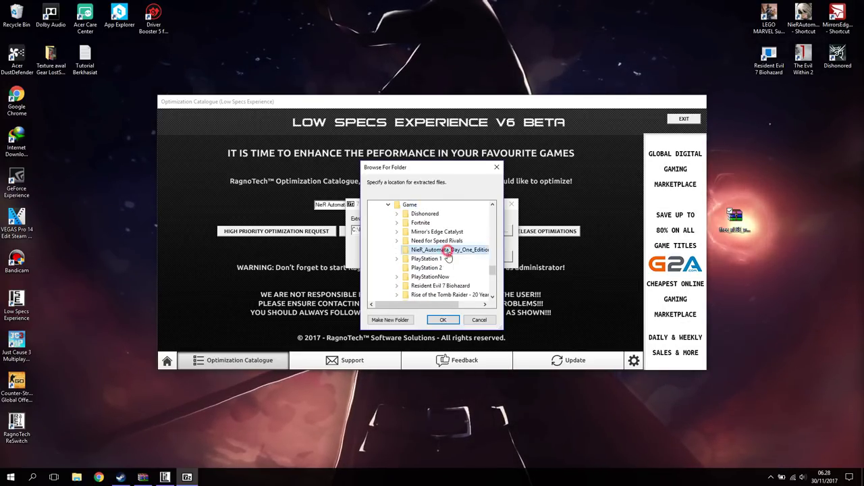
double_click(425, 258)
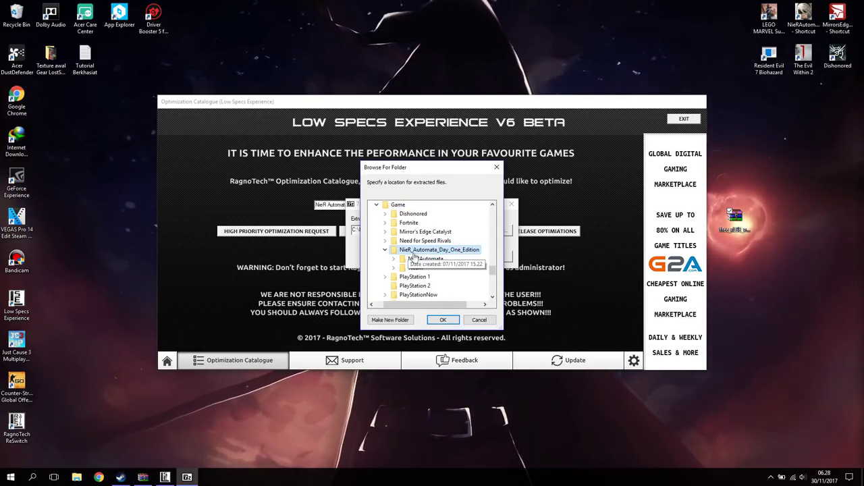
click(443, 320)
click(446, 259)
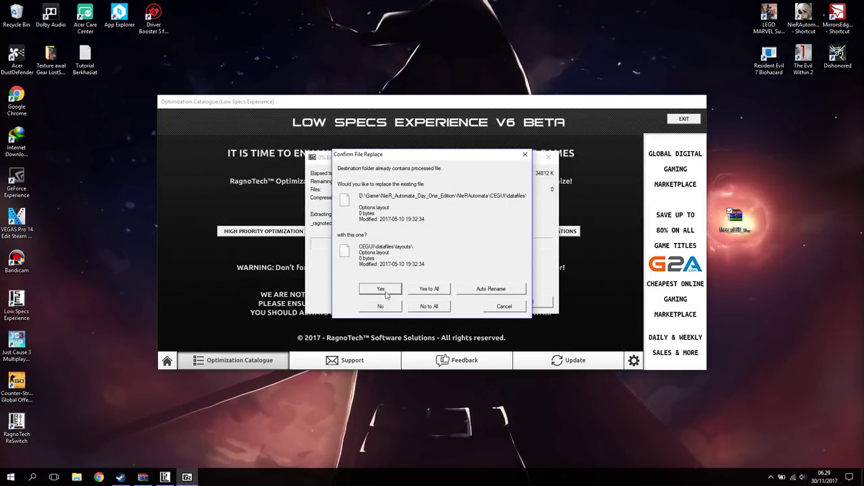
click(422, 291)
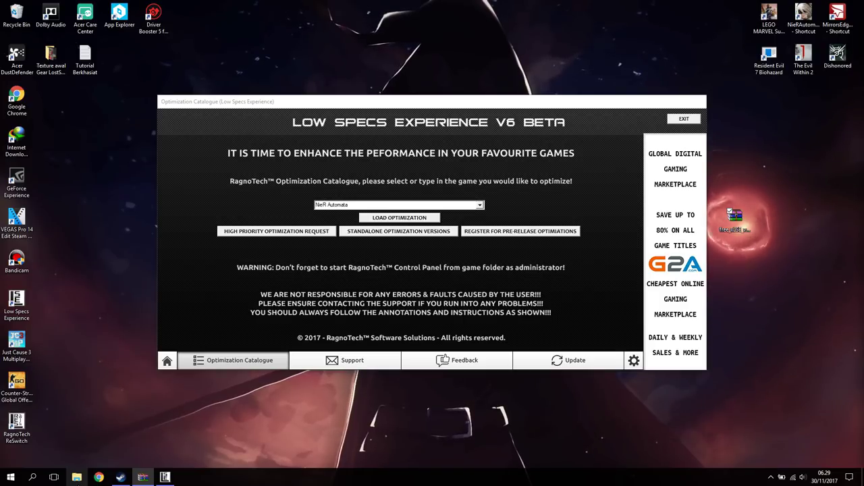
- Open the game folder D:\Game\NieR_Automata_Day_One_Edition\NieRAutomata in File Explorer
click(76, 477)
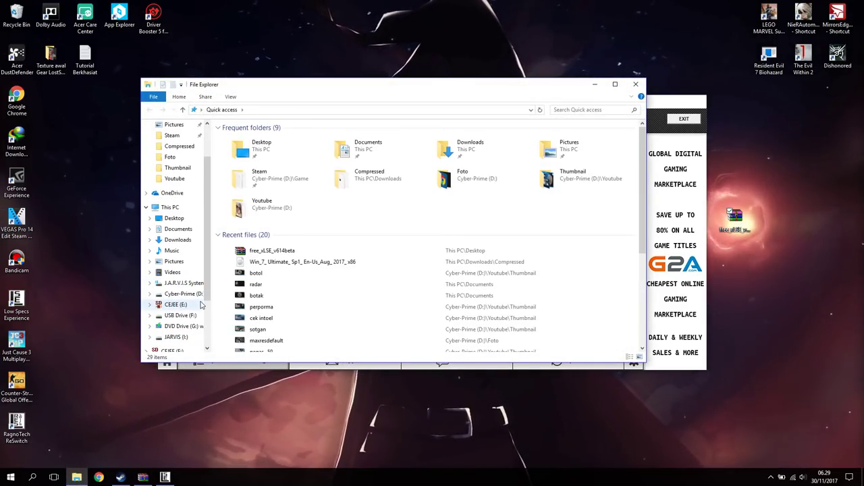
click(188, 294)
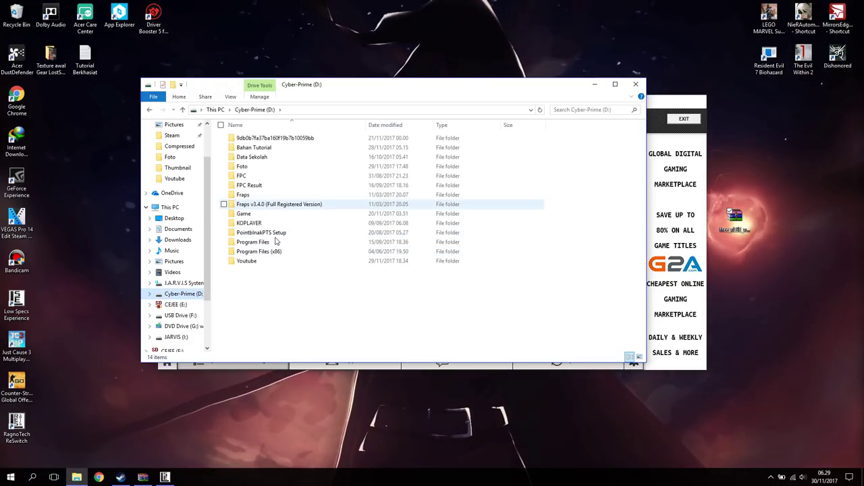
double_click(247, 211)
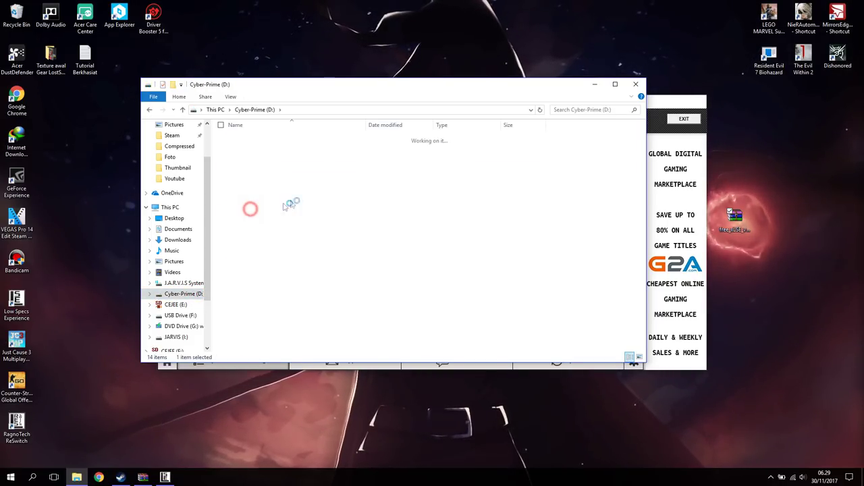
double_click(299, 173)
click(276, 138)
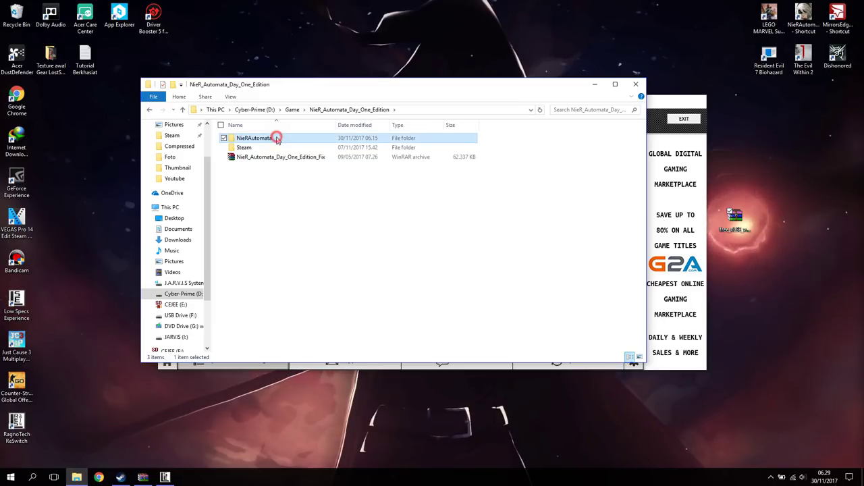
double_click(276, 139)
double_click(351, 233)
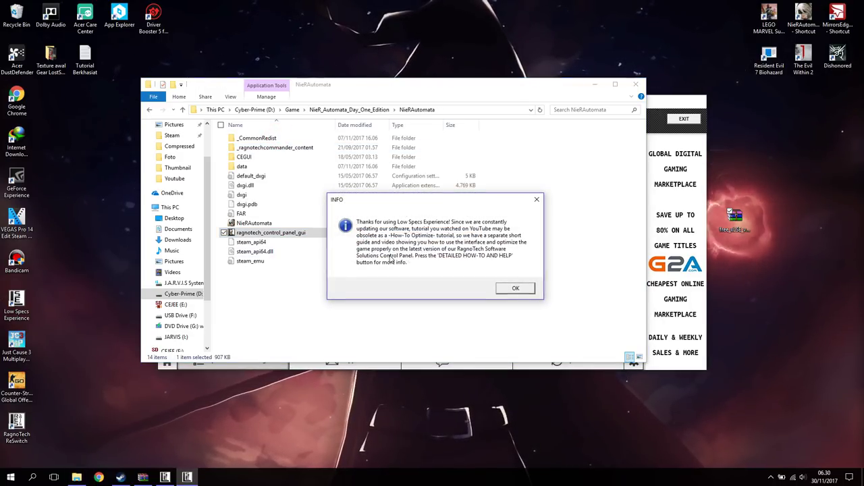
click(515, 288)
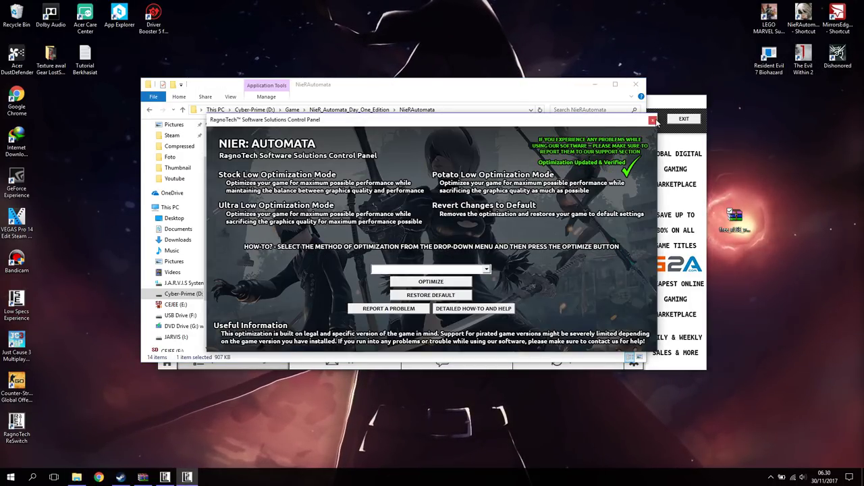
click(653, 122)
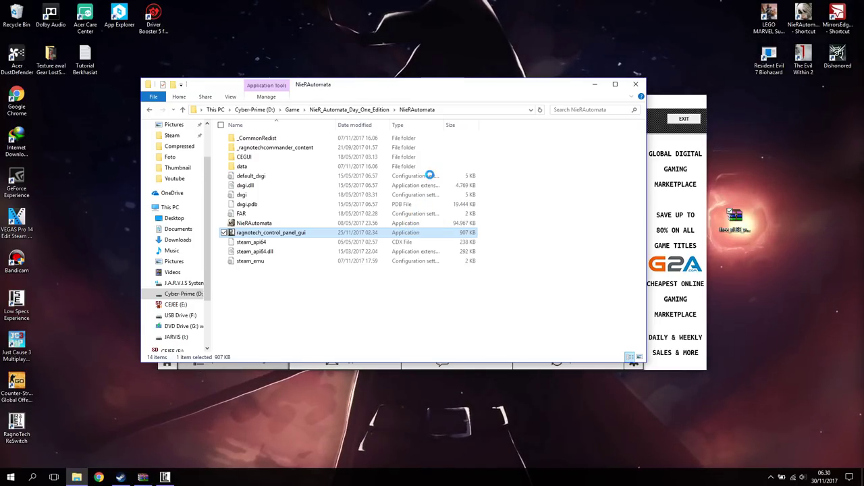
- Set ragnotech_control_panel_gui to run as an administrator, launch it from the game folder, and acknowledge the information notice
right_click(438, 232)
click(480, 430)
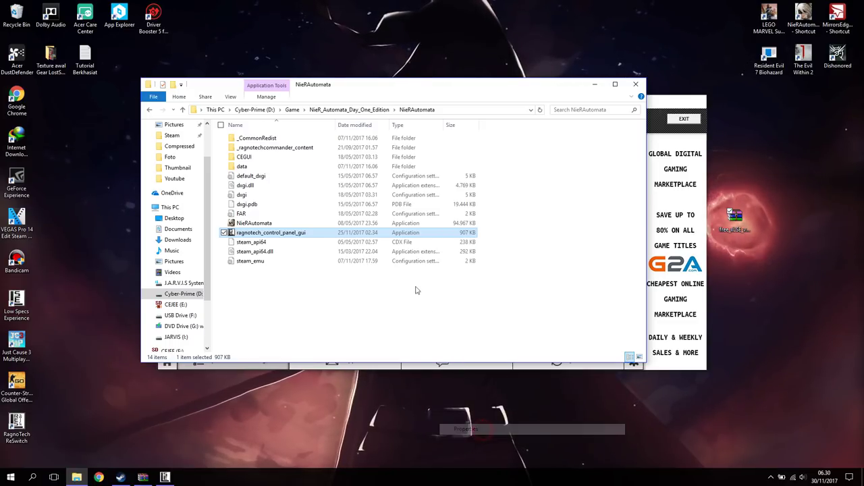
click(483, 248)
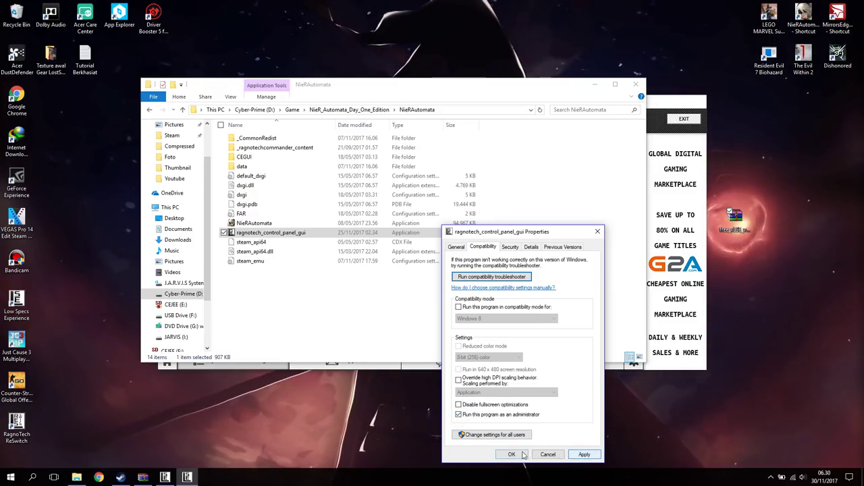
click(511, 454)
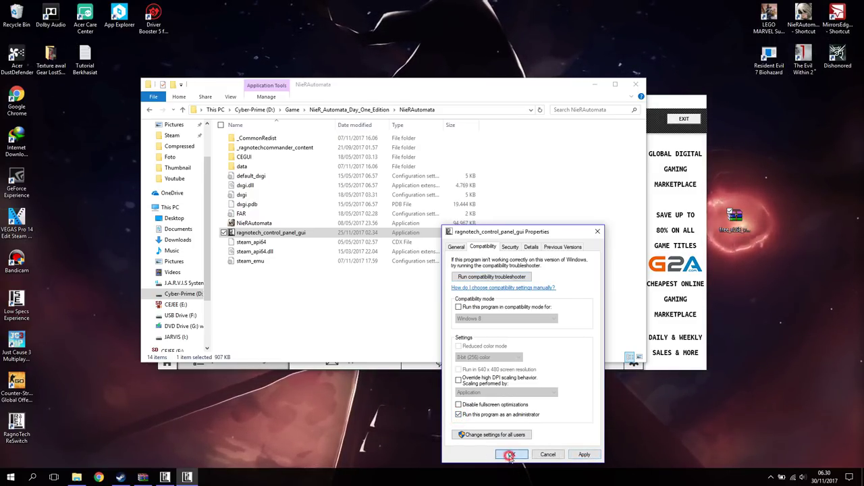
double_click(322, 235)
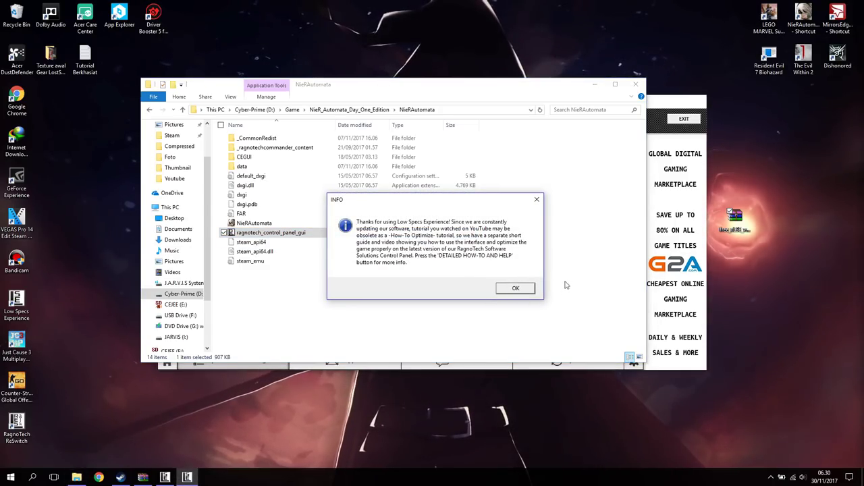
click(515, 289)
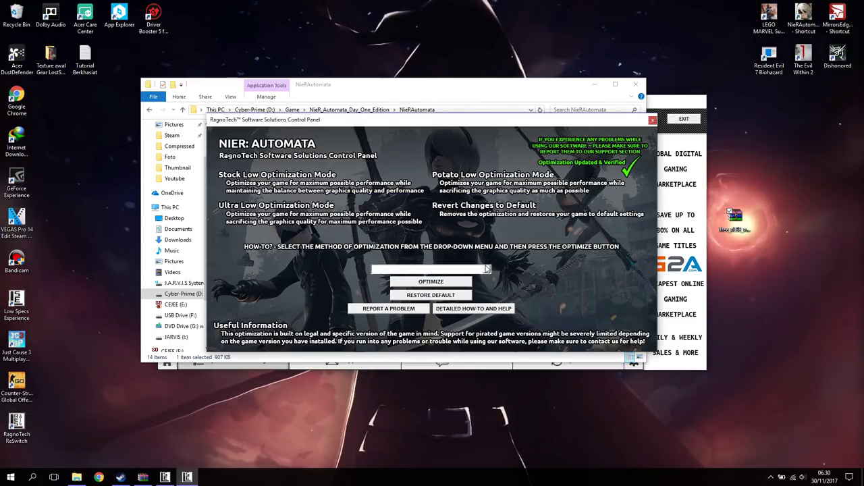
- Examine the resolutions offered for the Stock Low, Ultra Low and Potato Low optimization modes
click(486, 270)
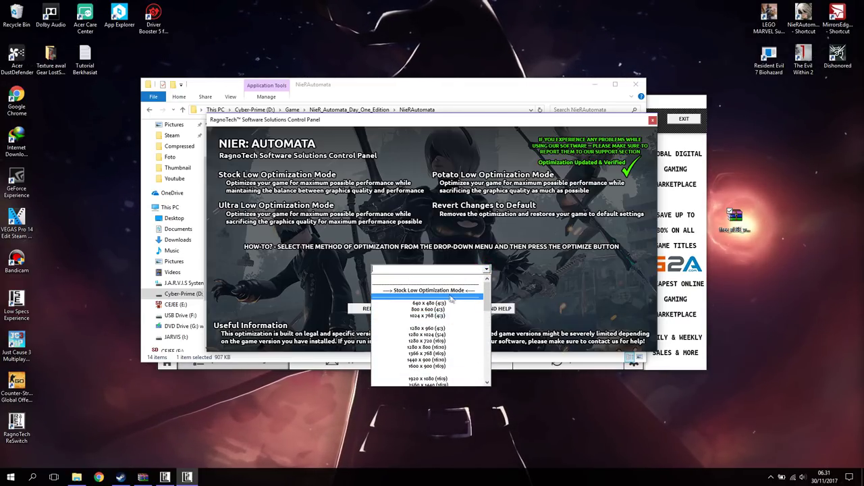
scroll(452, 299, down, 4)
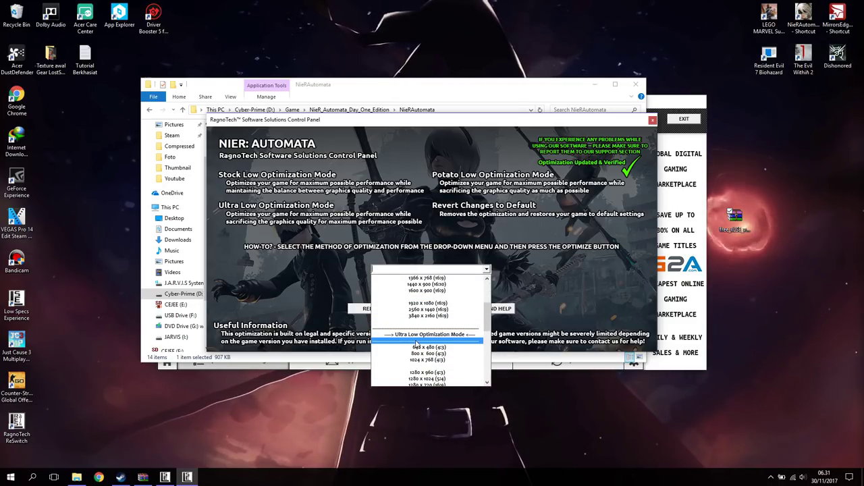
scroll(416, 331, down, 5)
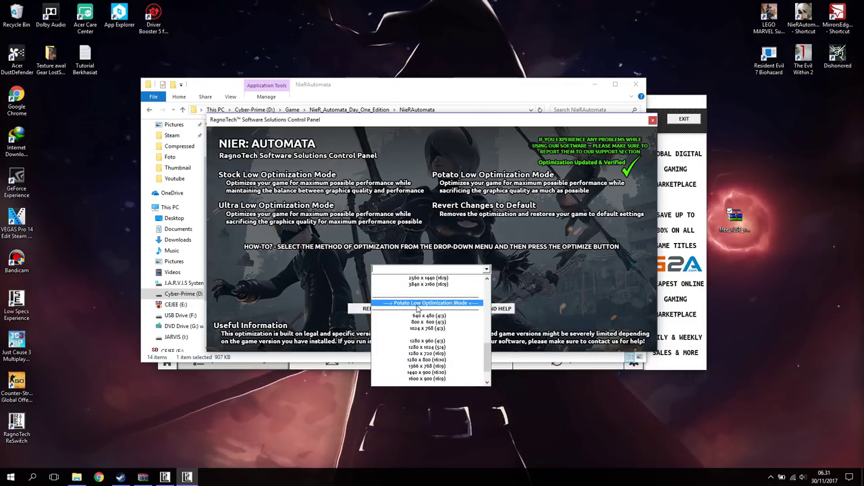
scroll(425, 311, down, 2)
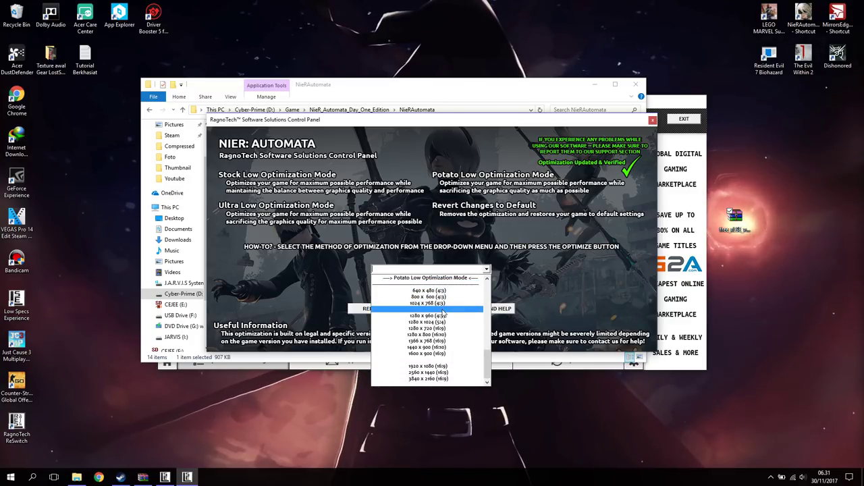
scroll(445, 329, up, 3)
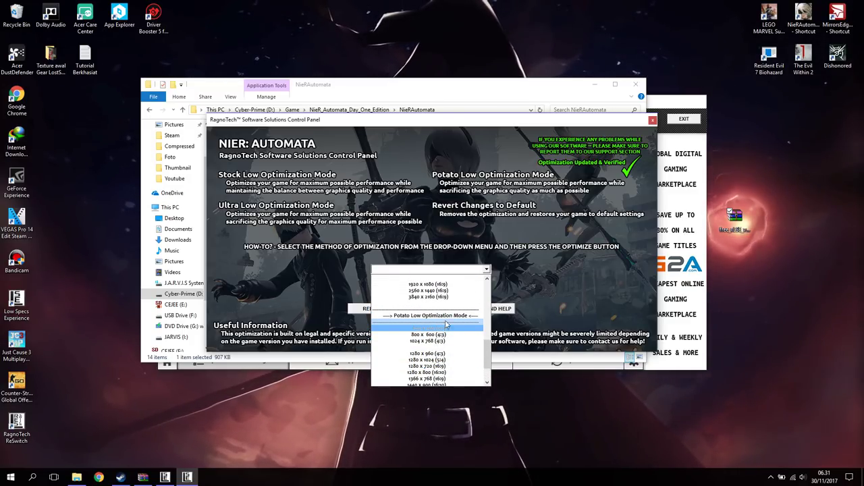
scroll(445, 330, down, 1)
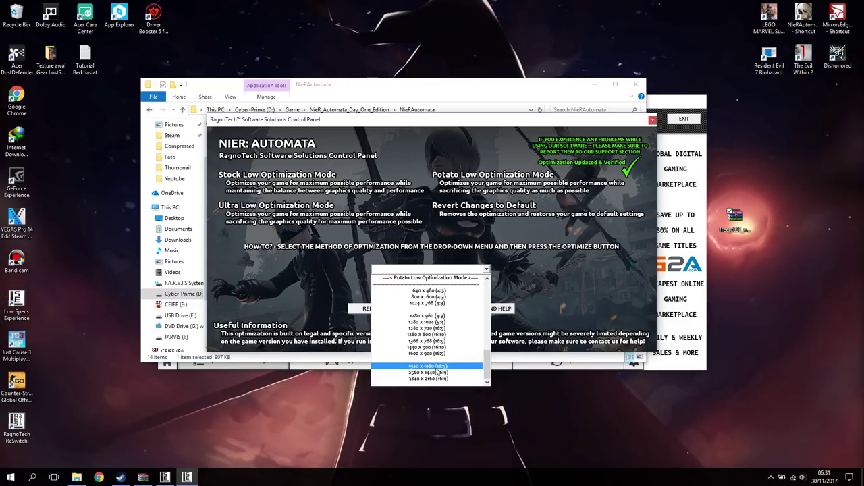
scroll(466, 318, up, 5)
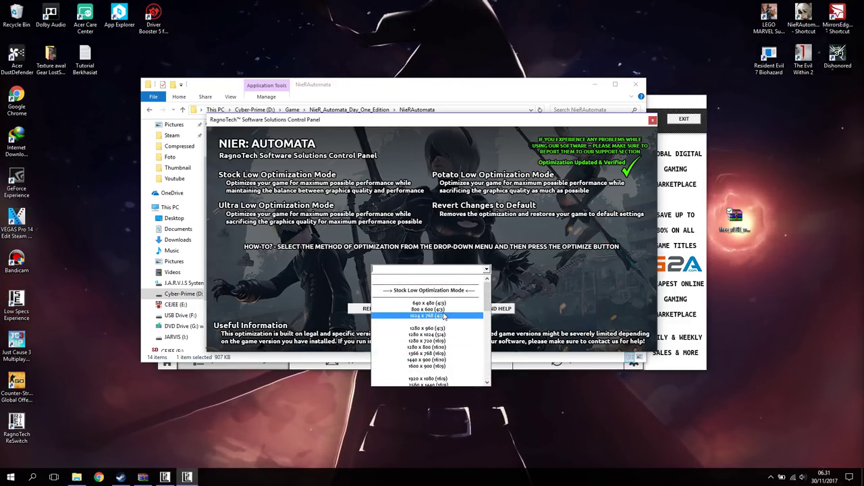